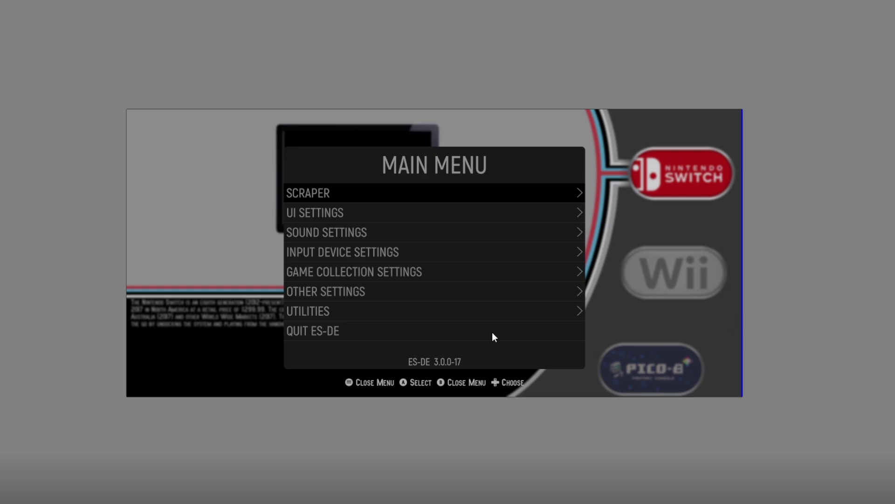
# Close the main menu and launch Celeste from the Nintendo Switch system
pyautogui.moveTo(643, 332)
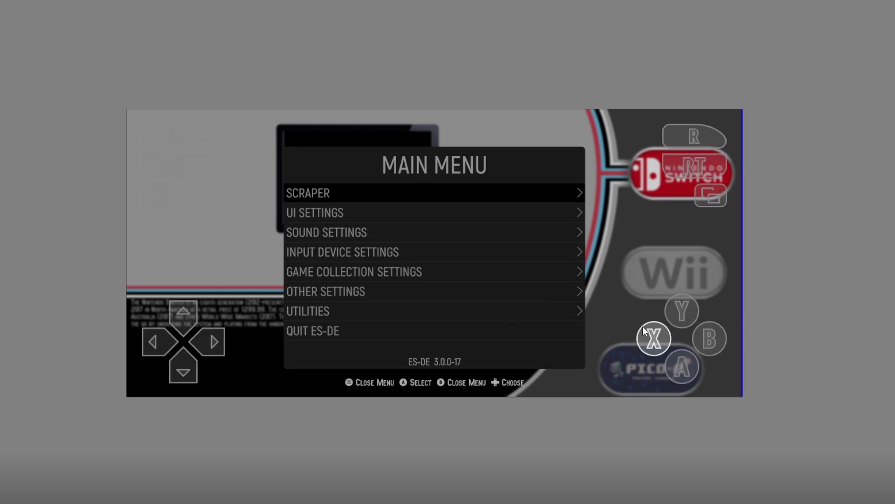
pyautogui.click(710, 339)
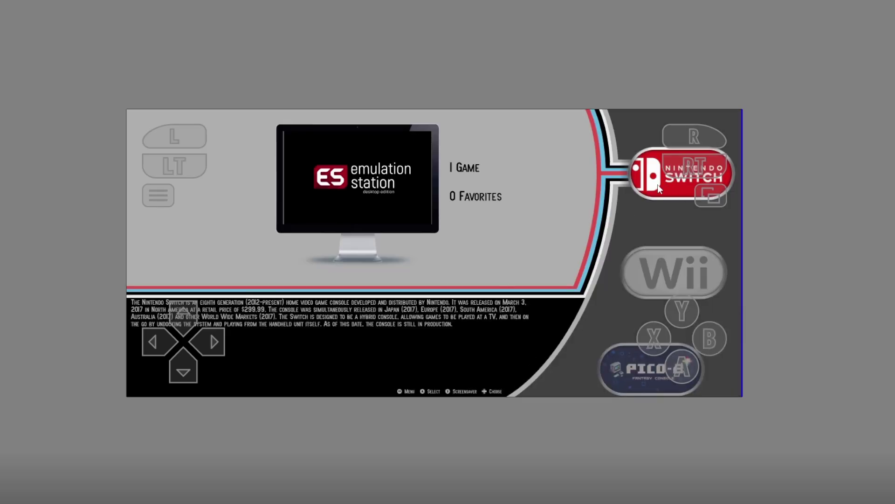
pyautogui.click(678, 377)
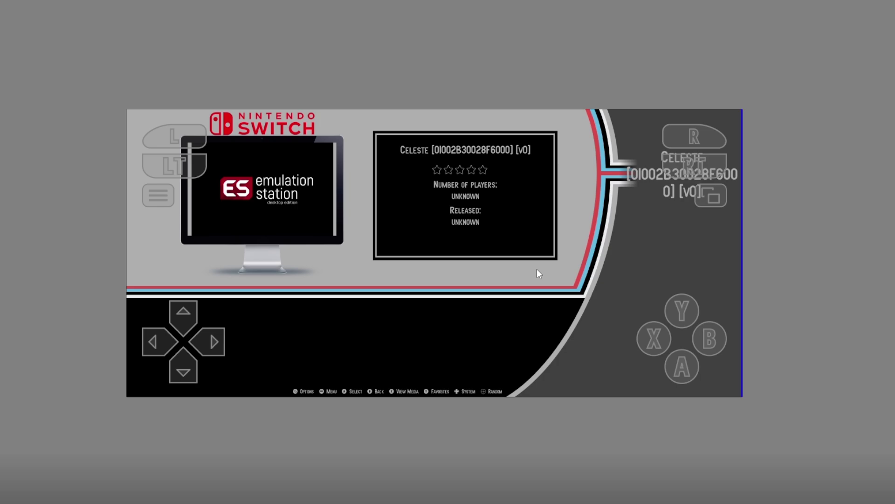
pyautogui.click(680, 377)
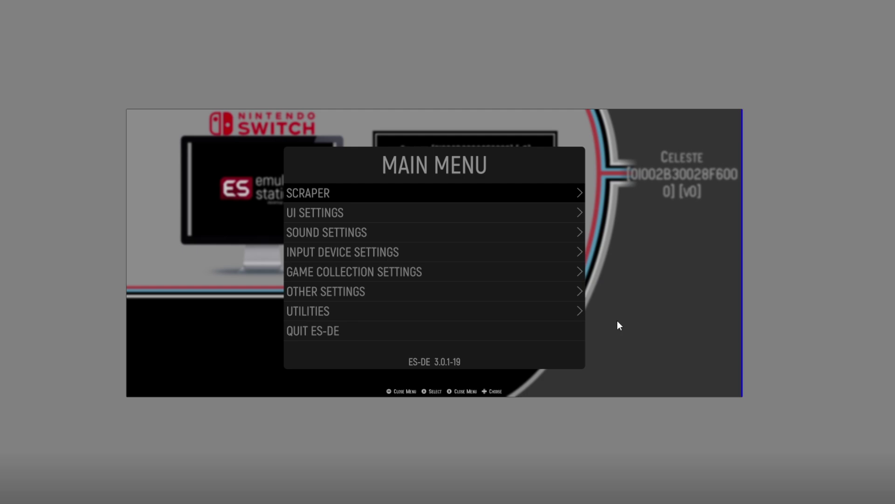
# Close the main menu, return to the system list and launch Celeste from the Nintendo Switch system again
pyautogui.click(612, 357)
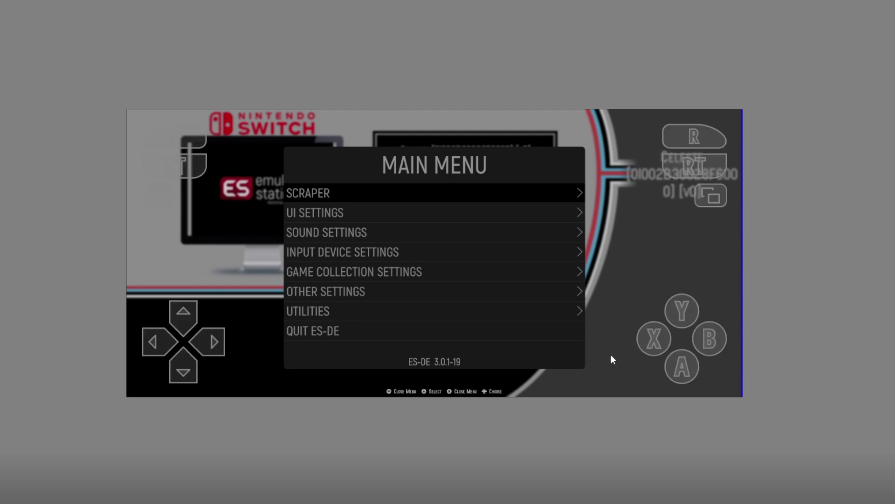
pyautogui.click(712, 348)
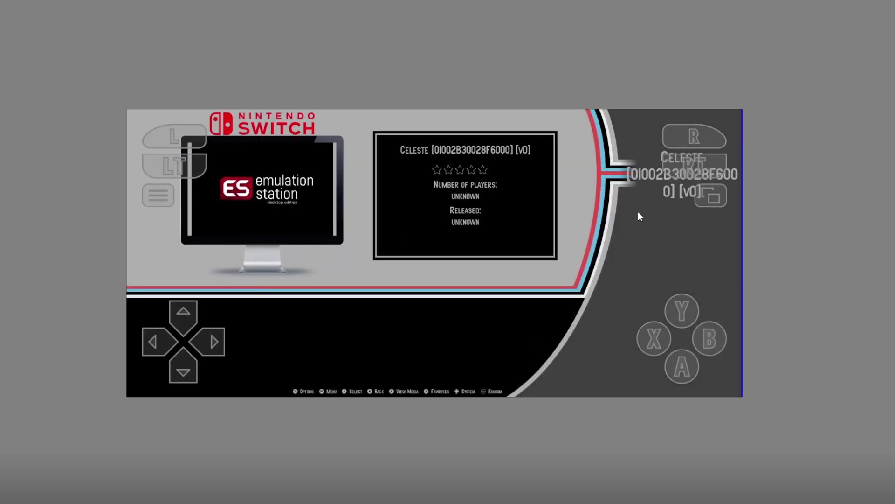
pyautogui.click(712, 345)
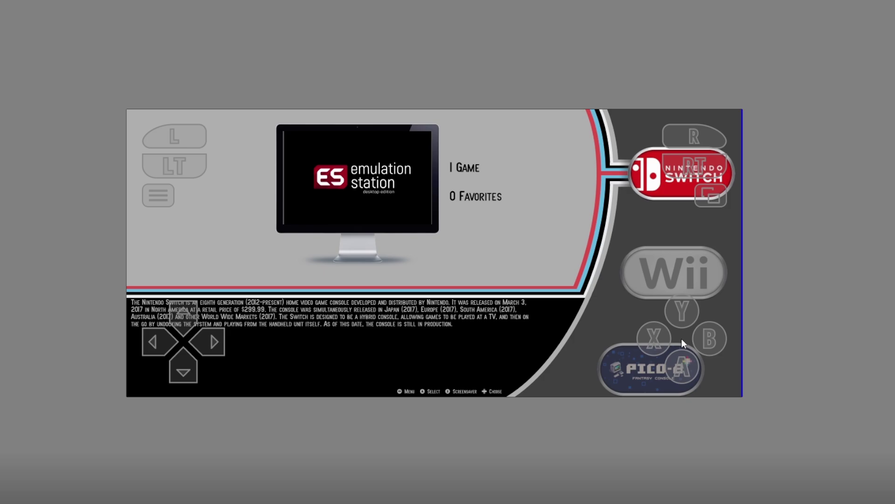
pyautogui.click(684, 364)
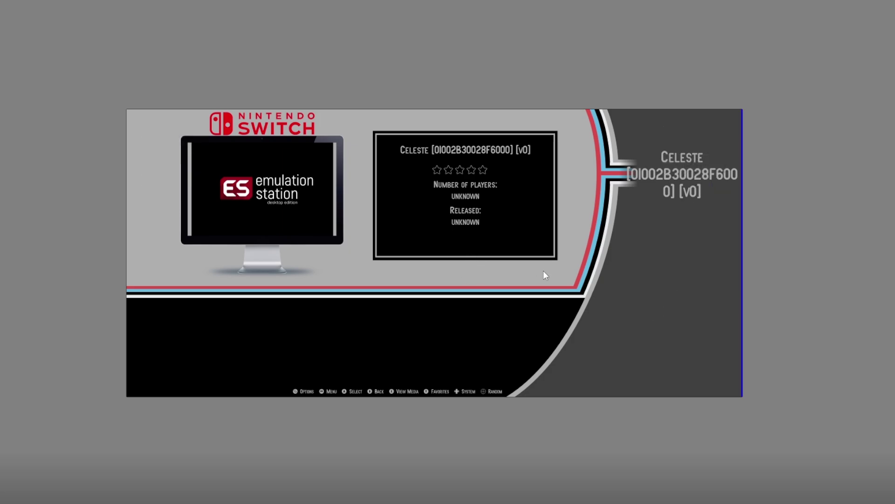
pyautogui.click(682, 371)
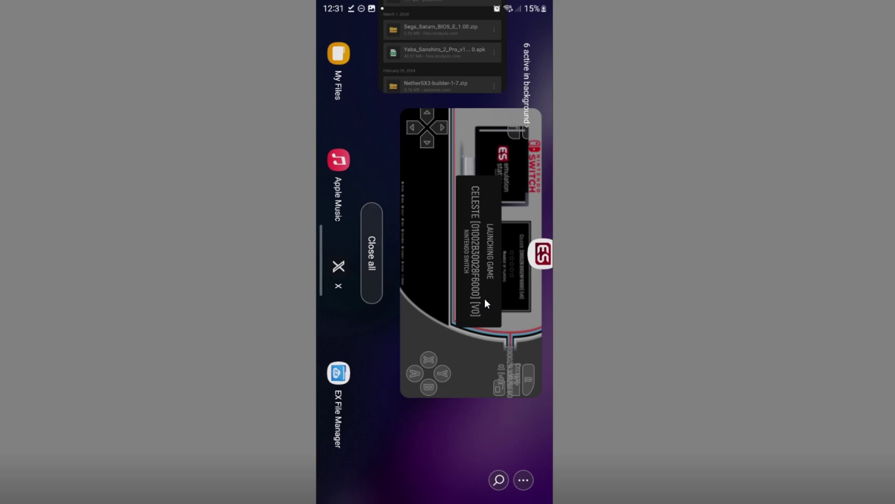
# Switch to EX File Manager and open the custom_systems folder inside ES-DE on the internal storage
pyautogui.hotkey('alt', 'h')
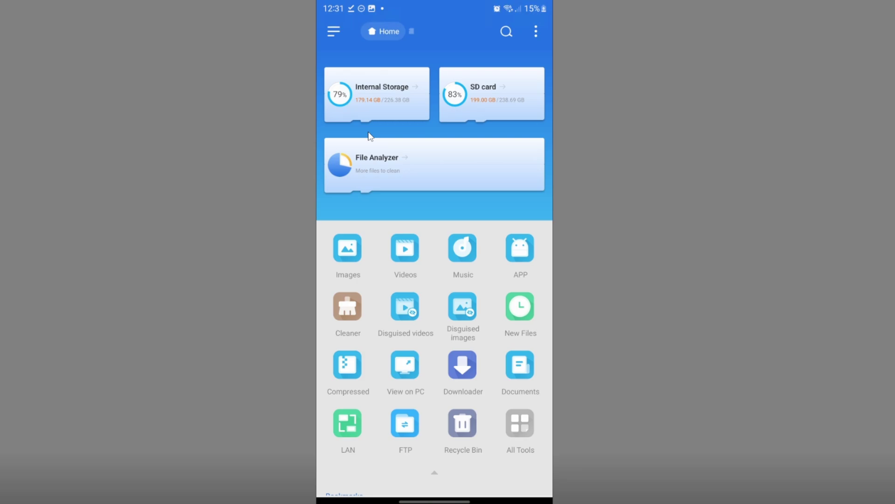
pyautogui.click(381, 107)
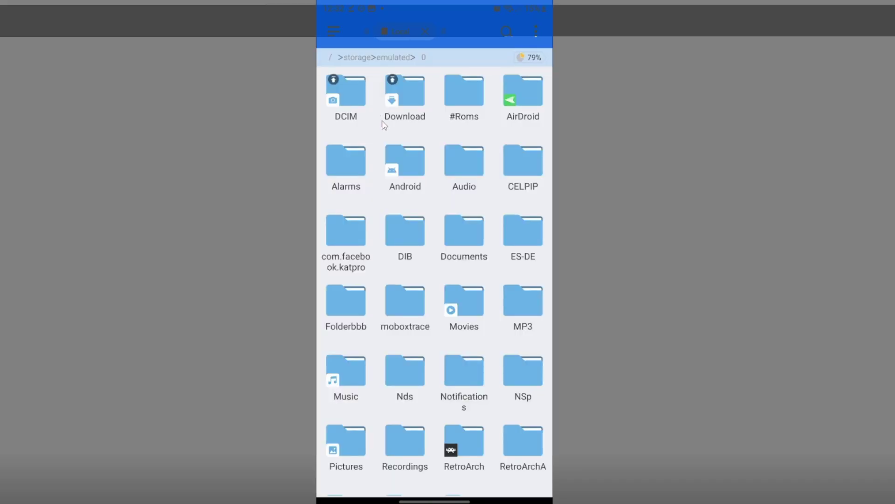
pyautogui.click(523, 247)
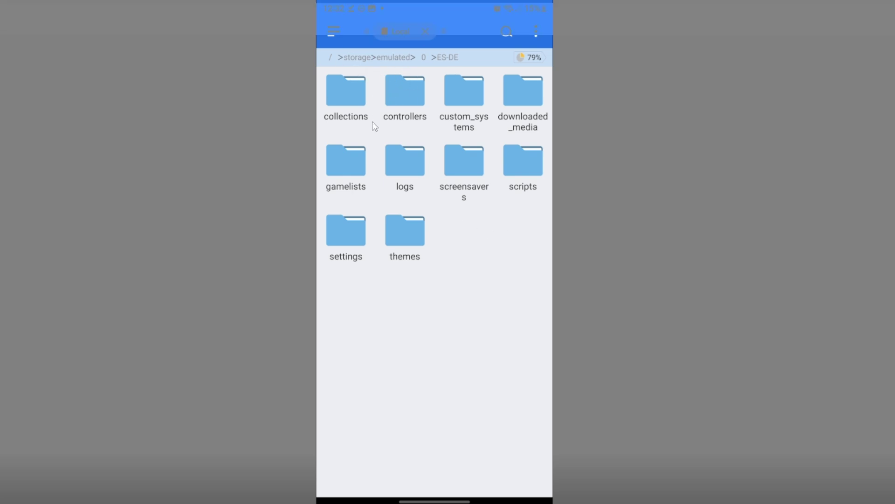
pyautogui.click(453, 126)
# Create a new file named es_find_rules.xml in the custom_systems folder
pyautogui.click(537, 35)
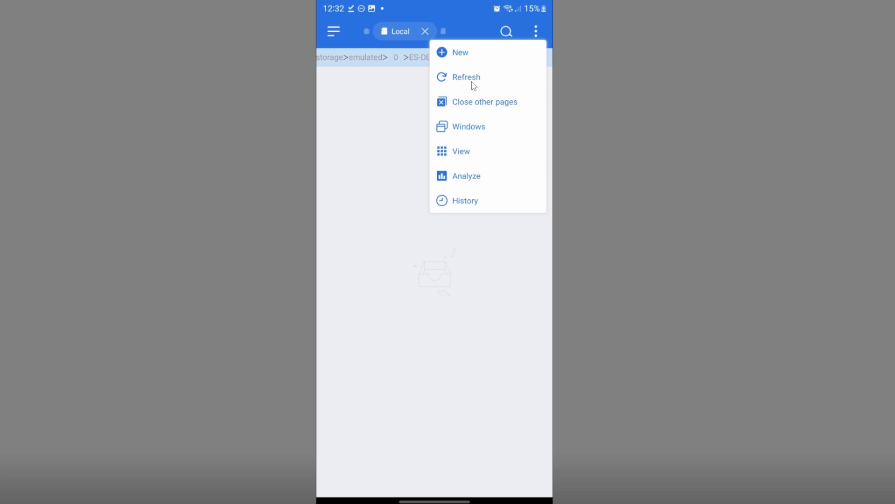
pyautogui.click(471, 53)
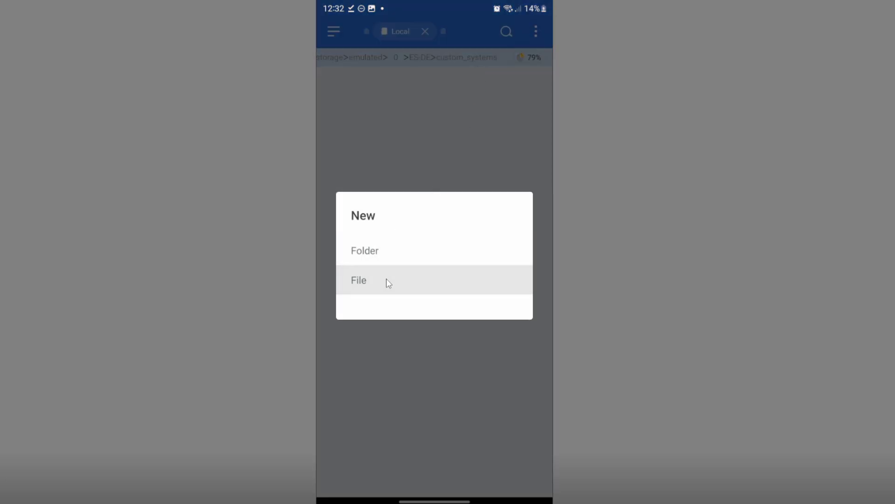
pyautogui.click(389, 283)
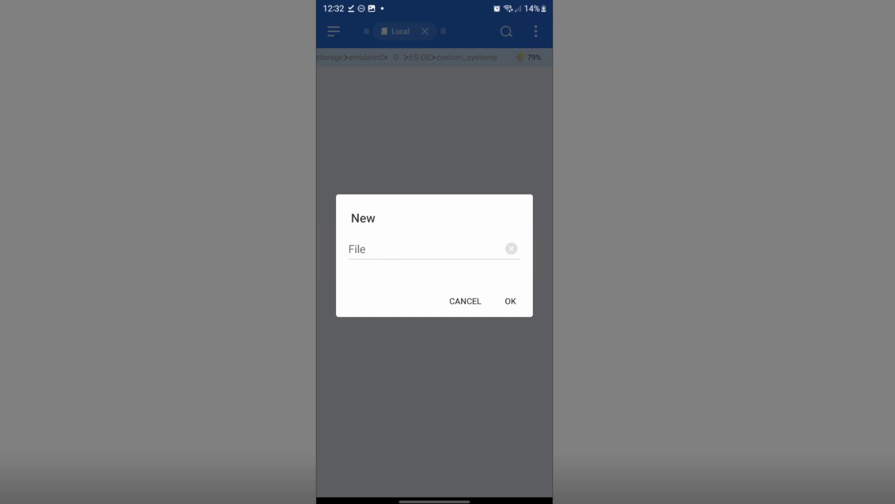
pyautogui.click(379, 252)
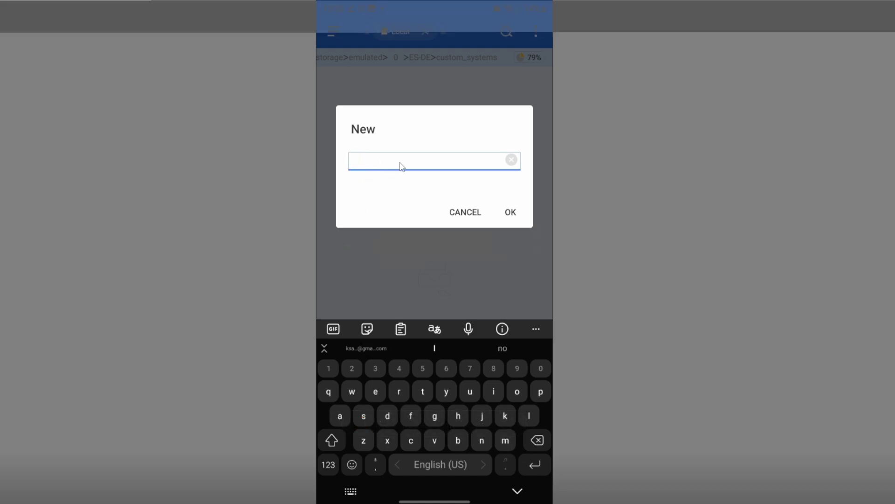
pyautogui.write('es_find_rules.xml')
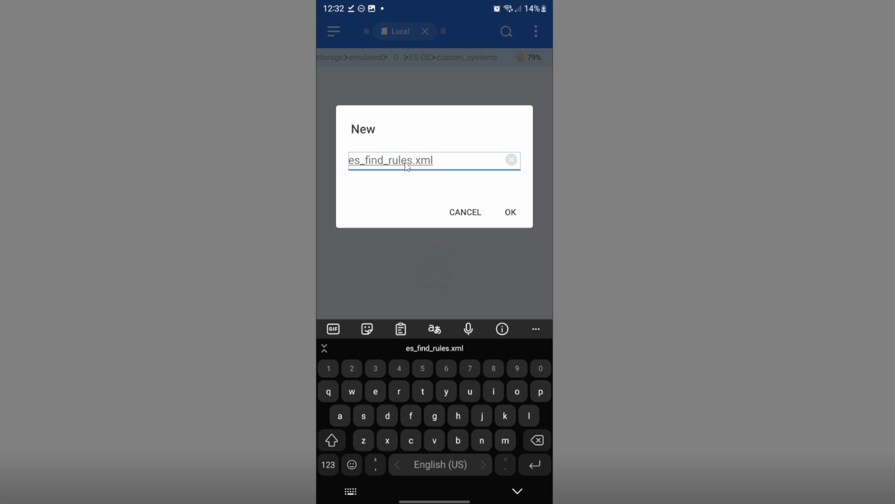
pyautogui.click(510, 212)
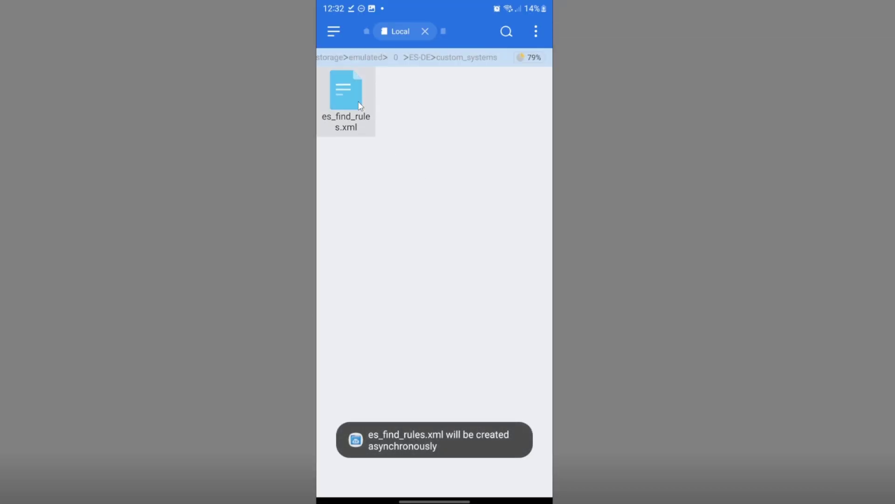
# Paste the rule list with the YUZU and YUZU-EA emulator entries into es_find_rules.xml, save it and close the editor
pyautogui.click(359, 101)
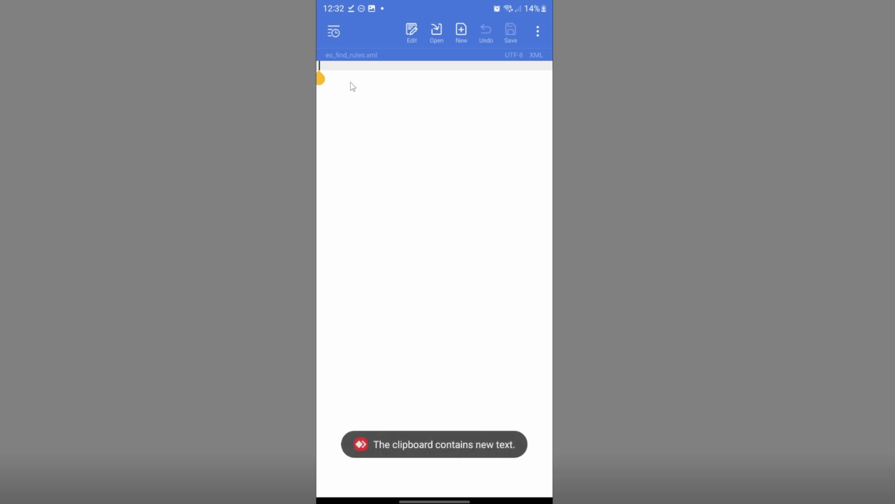
pyautogui.click(538, 31)
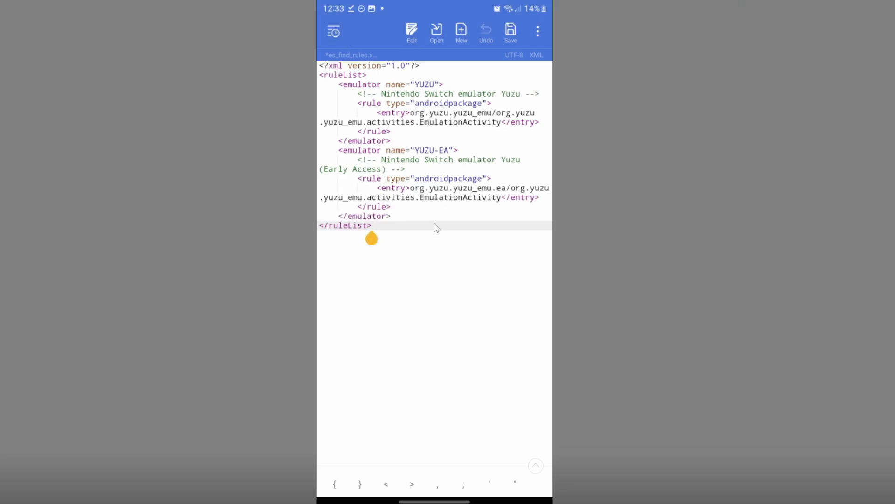
pyautogui.click(510, 42)
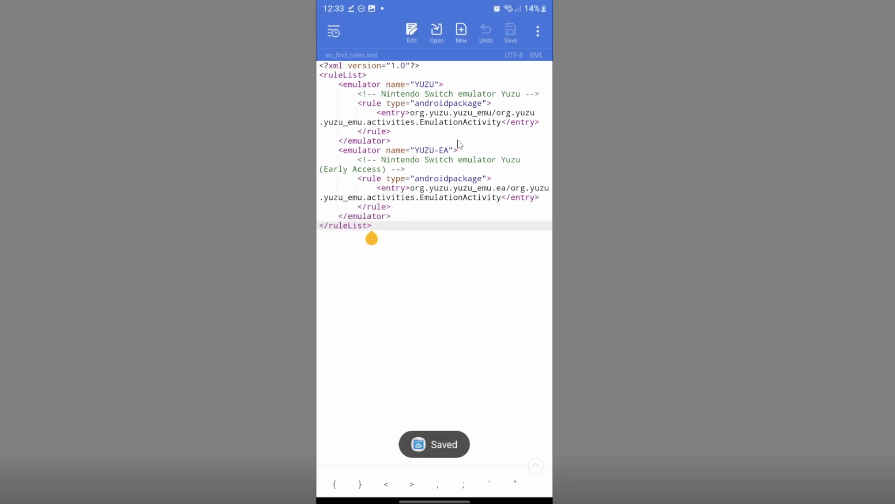
pyautogui.click(538, 32)
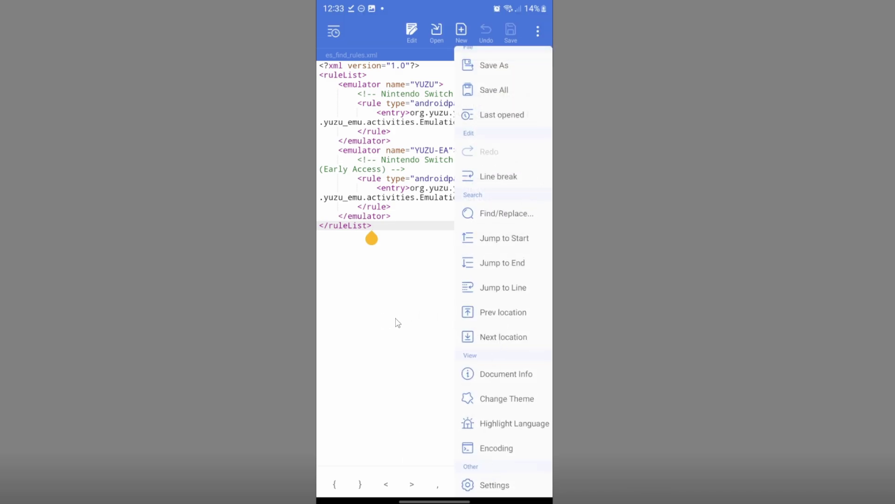
pyautogui.scroll(1, 485, 210)
pyautogui.click(376, 294)
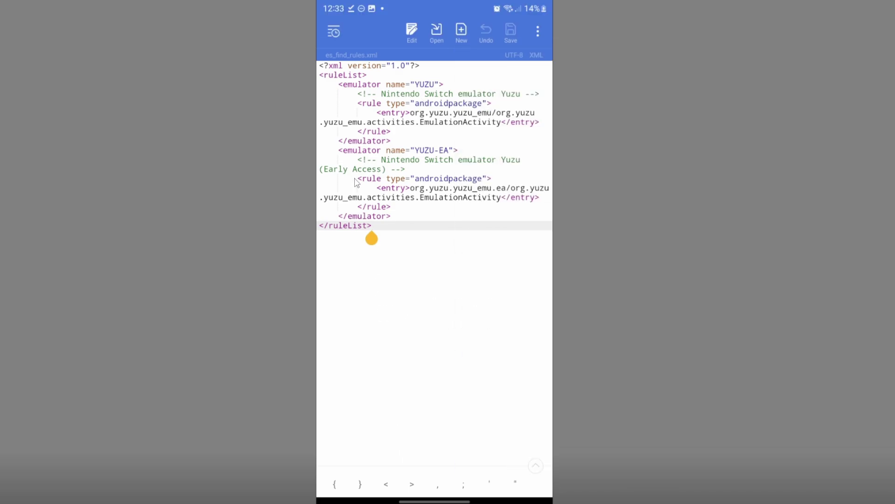
pyautogui.press('Escape')
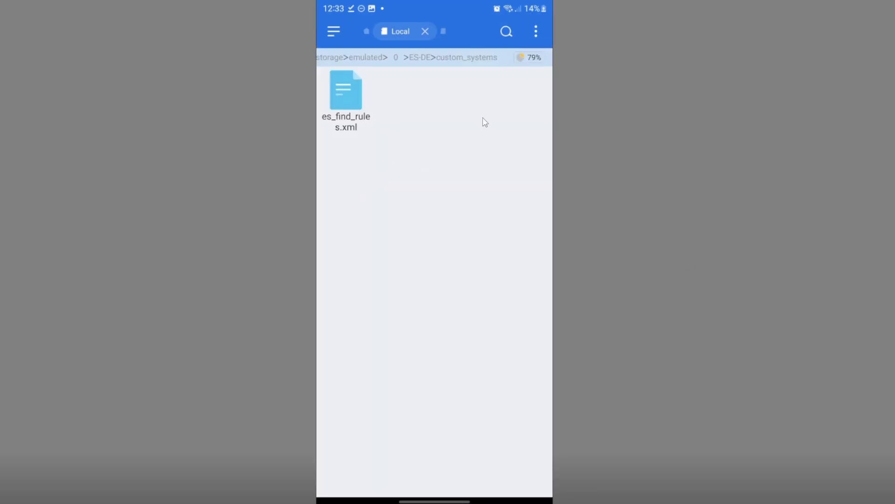
pyautogui.click(536, 33)
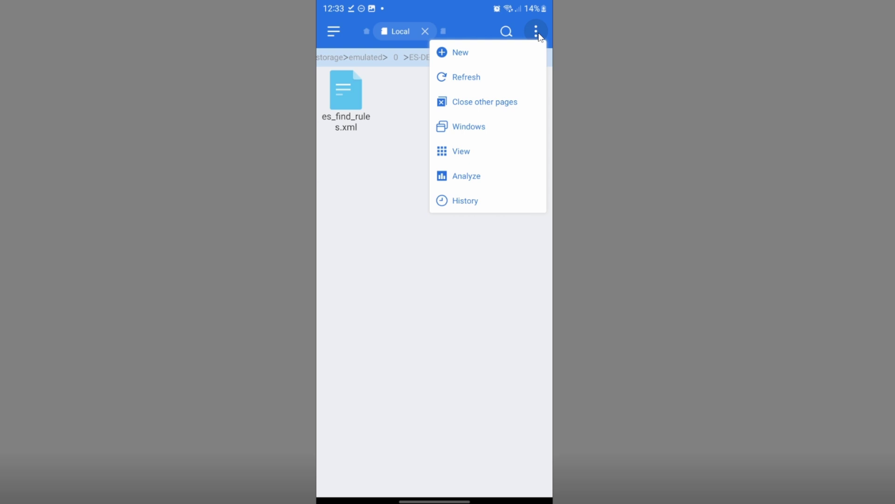
pyautogui.click(503, 54)
pyautogui.click(413, 279)
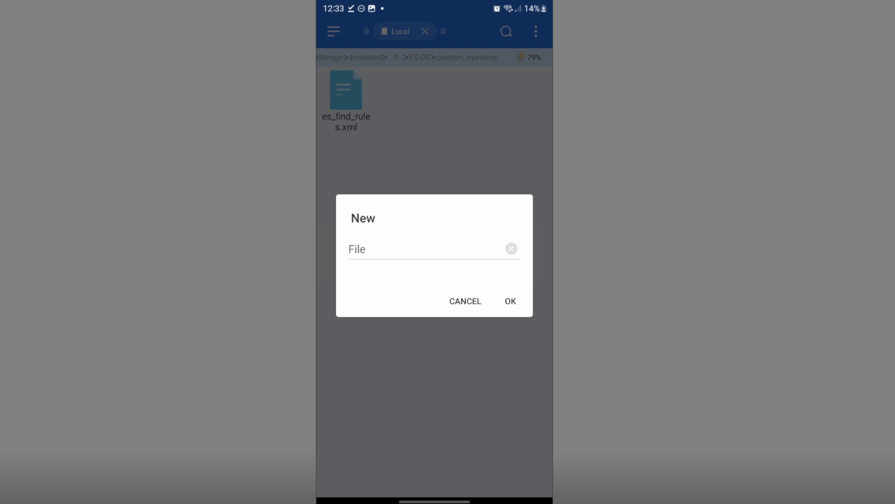
pyautogui.doubleClick(426, 260)
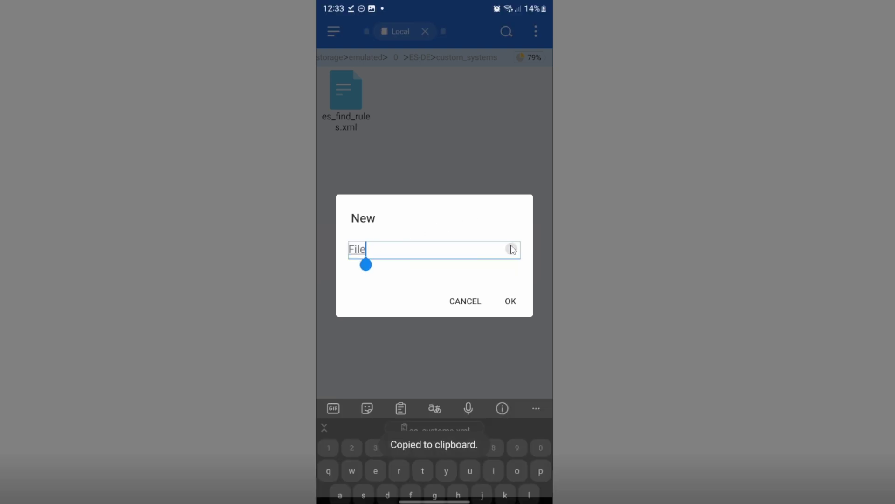
pyautogui.click(487, 180)
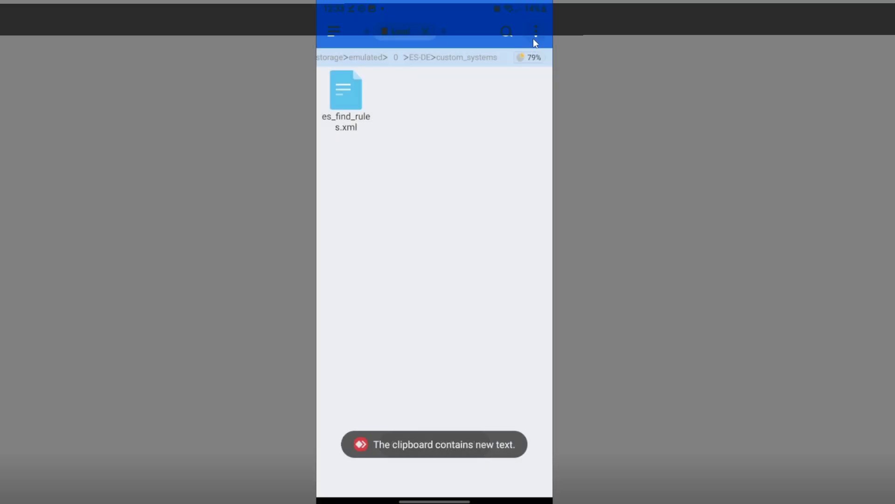
# Create a new file named es_systems.xml in the custom_systems folder
pyautogui.click(534, 37)
pyautogui.click(478, 53)
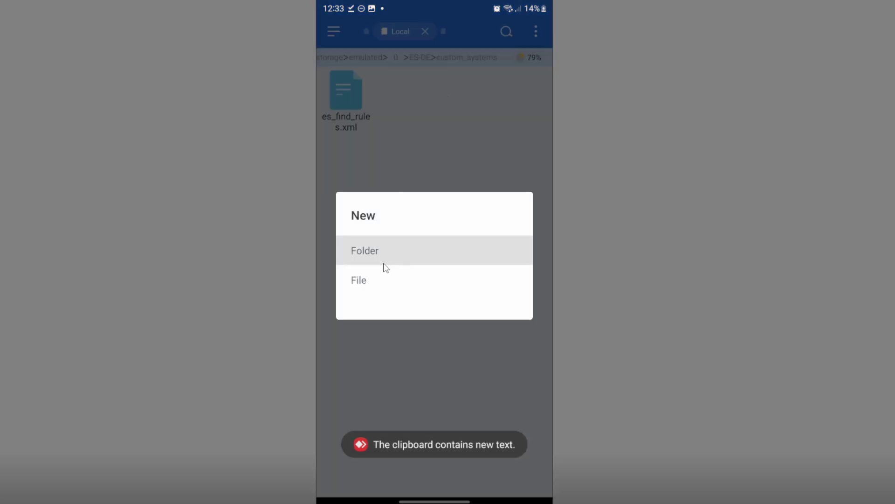
pyautogui.click(376, 282)
pyautogui.click(389, 254)
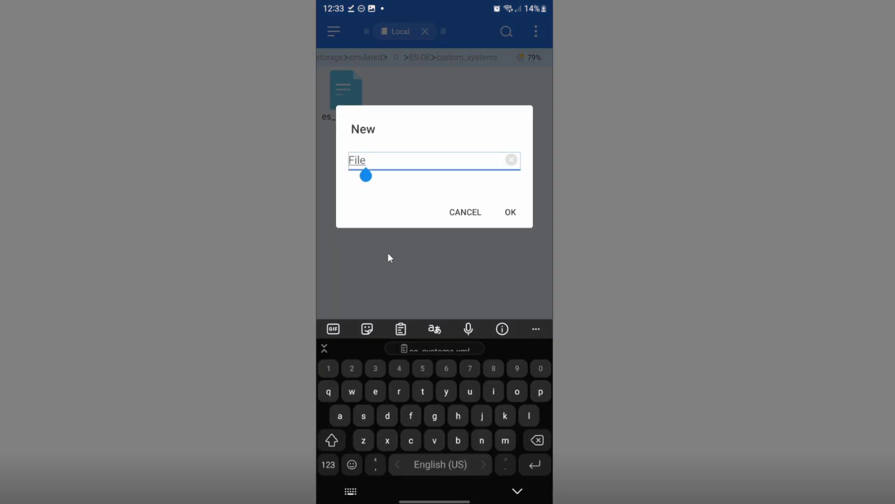
pyautogui.press('BackSpace')
pyautogui.press('BackSpace')
pyautogui.press('BackSpace')
pyautogui.press('BackSpace')
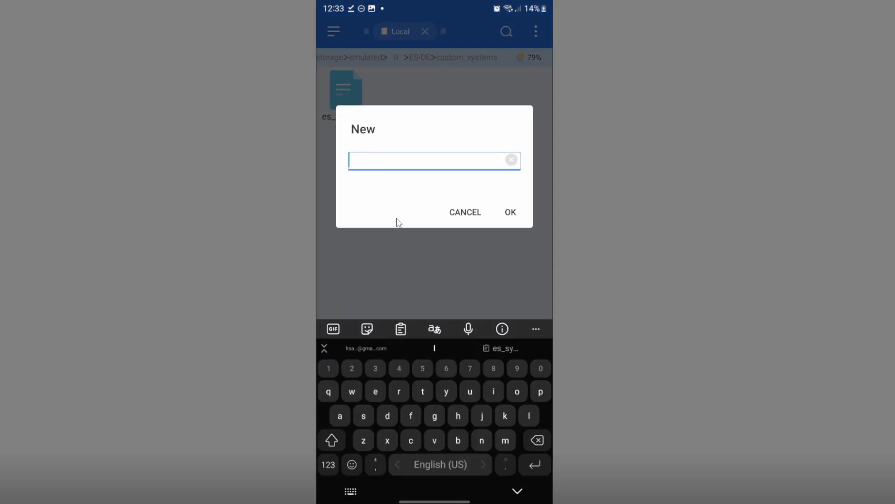
pyautogui.click(504, 348)
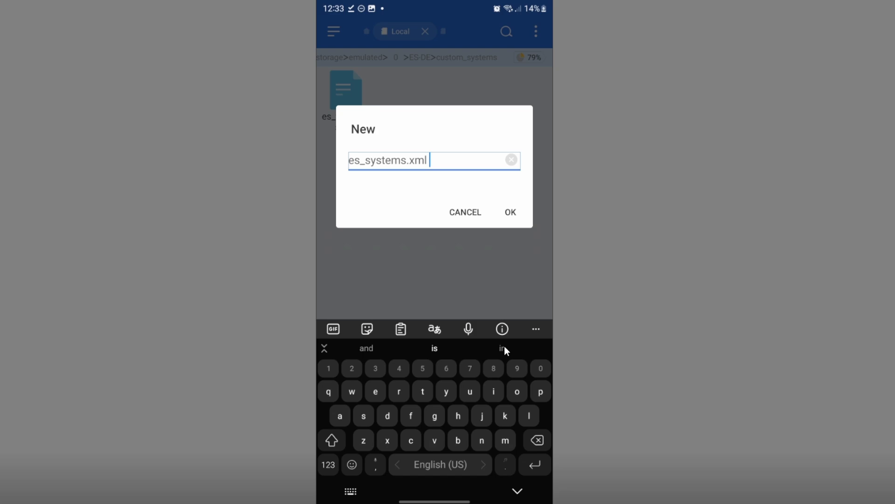
pyautogui.click(506, 217)
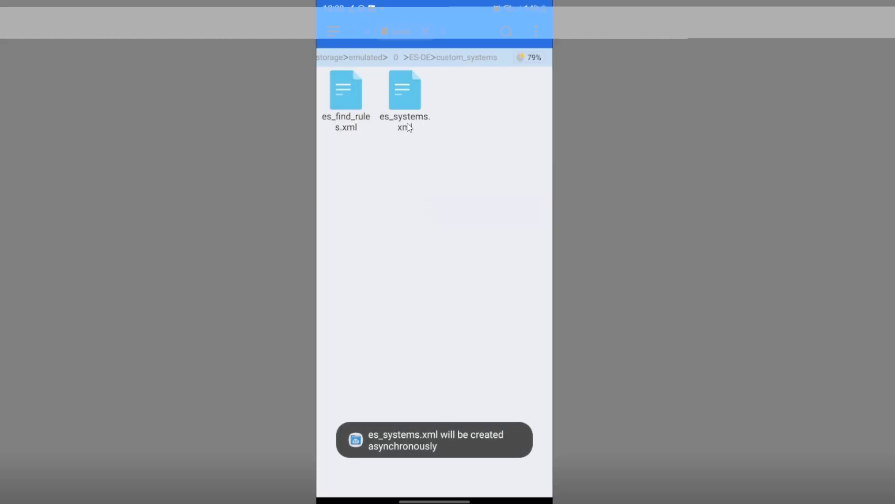
# Paste the Nintendo Switch system list with the Yuzu, Yuzu EA and Skyline commands into es_systems.xml, save it and close the editor
pyautogui.click(406, 129)
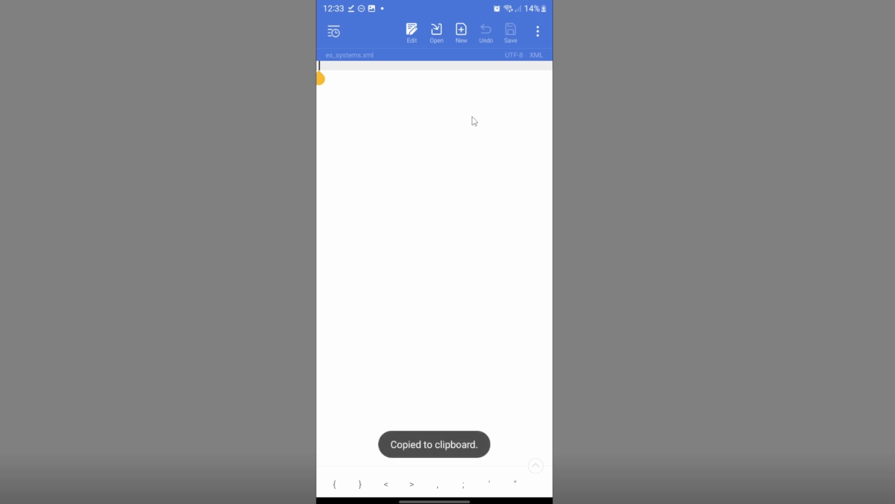
pyautogui.click(426, 71)
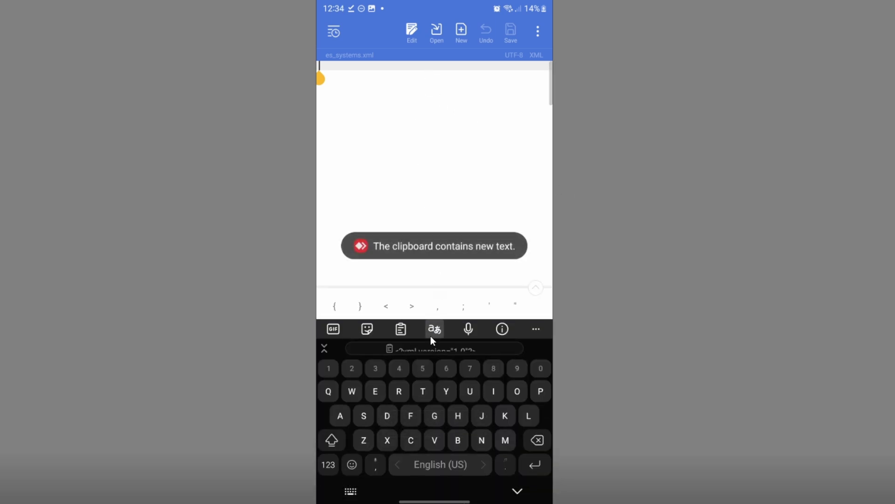
pyautogui.click(435, 348)
pyautogui.click(463, 150)
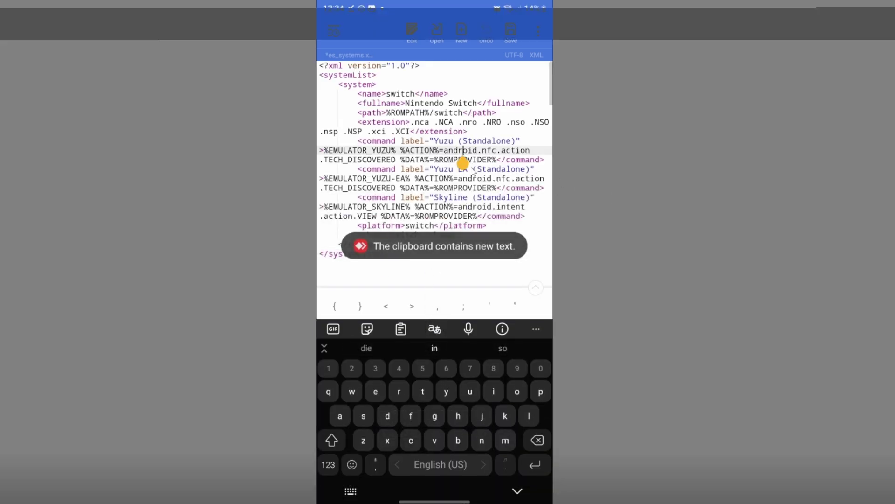
pyautogui.press('Escape')
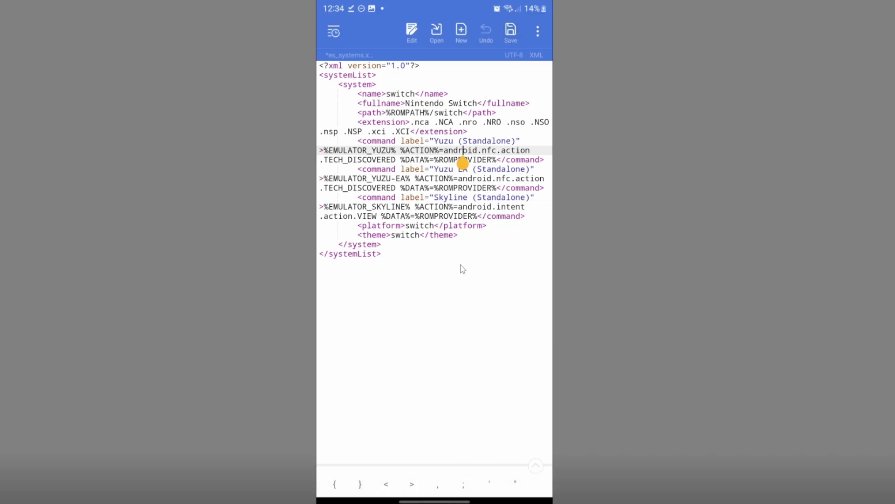
pyautogui.click(382, 265)
pyautogui.click(513, 38)
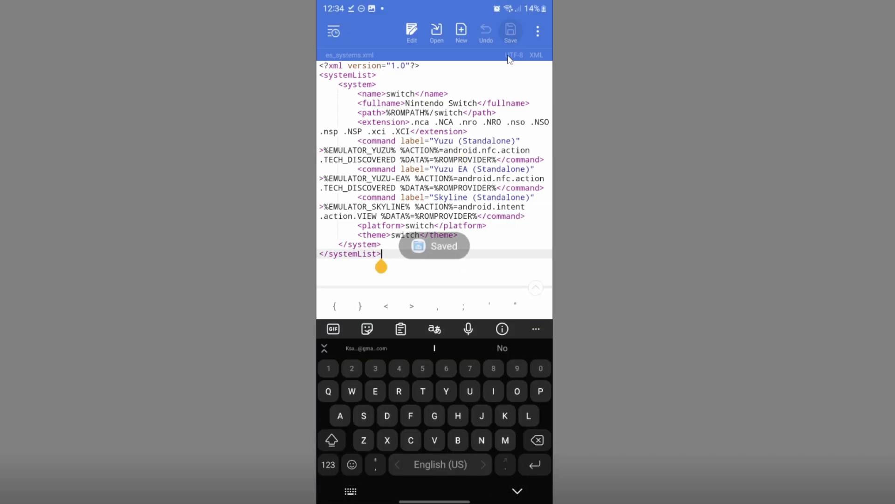
pyautogui.click(540, 37)
pyautogui.click(395, 143)
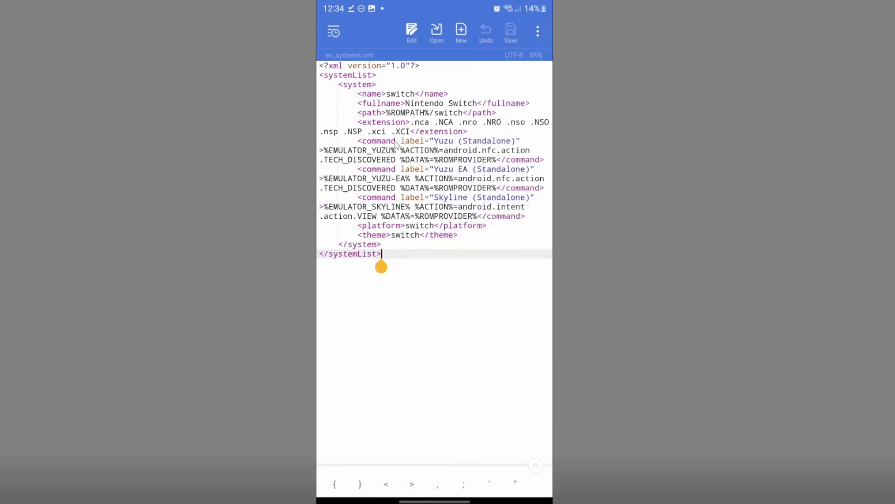
pyautogui.press('Escape')
pyautogui.press('Escape')
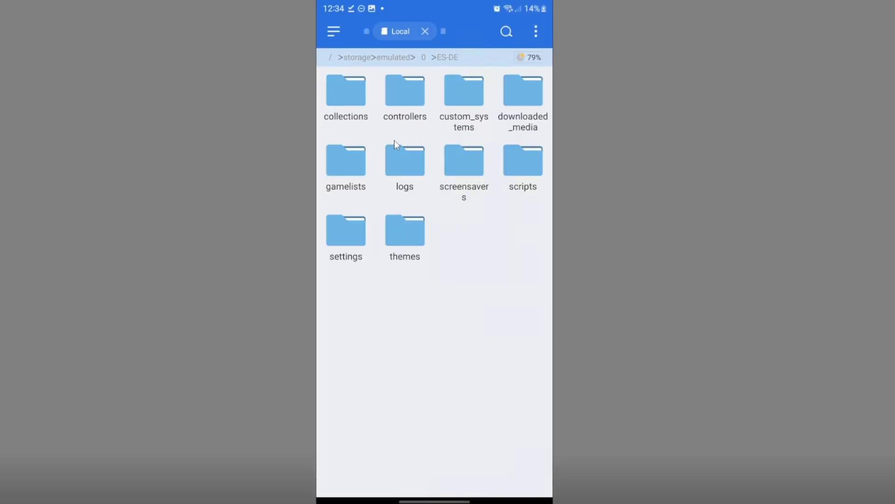
# Switch to ES-DE and open the game list of the Nintendo Switch system
pyautogui.press('Home')
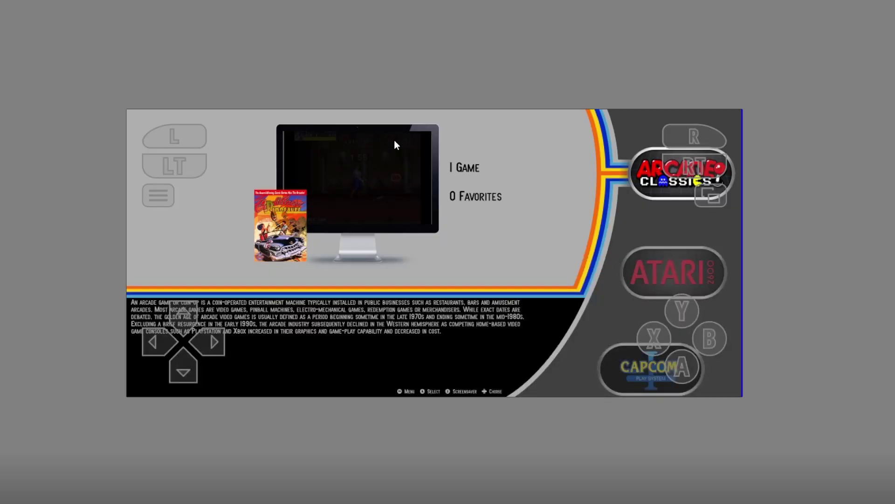
pyautogui.click(178, 320)
pyautogui.click(179, 320)
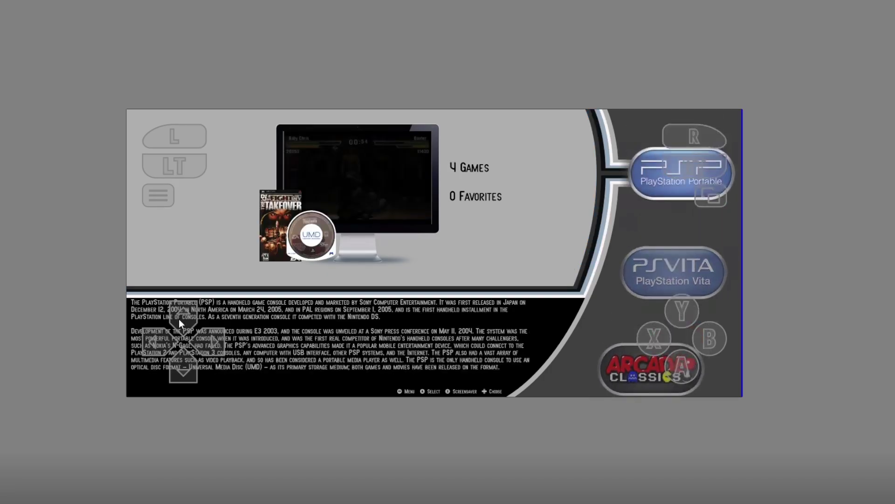
pyautogui.click(178, 320)
pyautogui.click(179, 319)
pyautogui.click(180, 319)
pyautogui.click(181, 319)
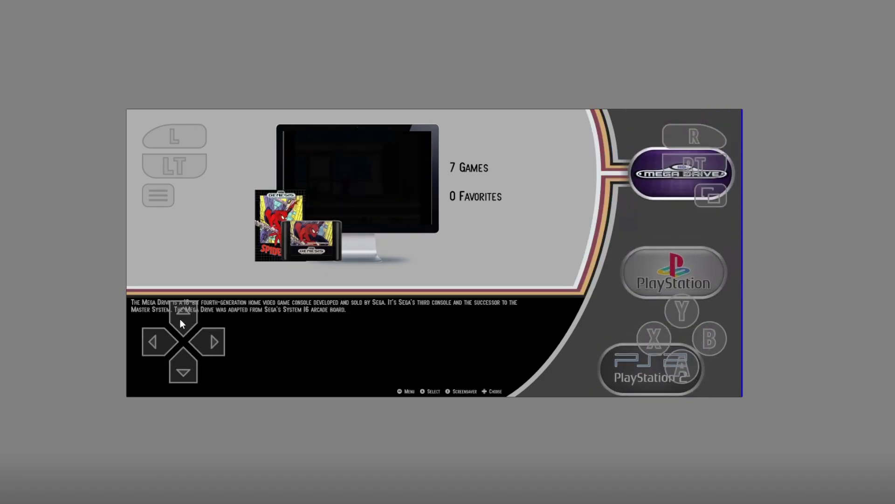
pyautogui.click(180, 319)
pyautogui.click(180, 319)
pyautogui.click(180, 319)
pyautogui.click(181, 319)
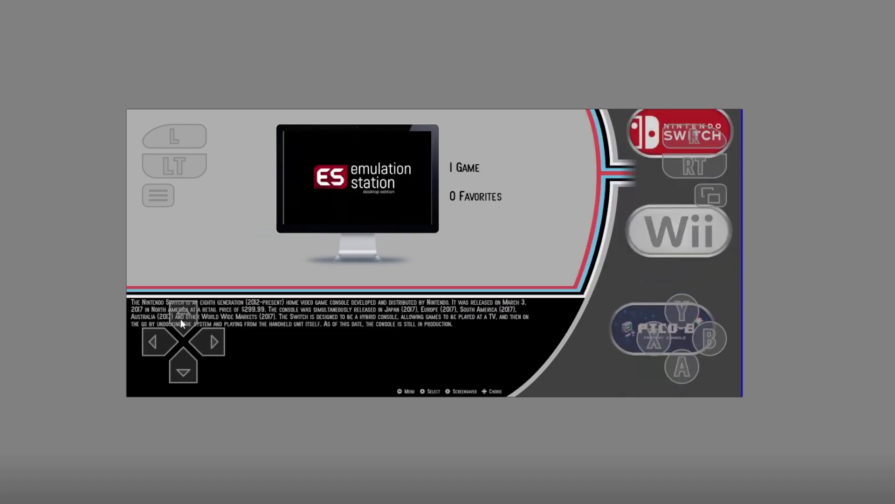
pyautogui.click(681, 373)
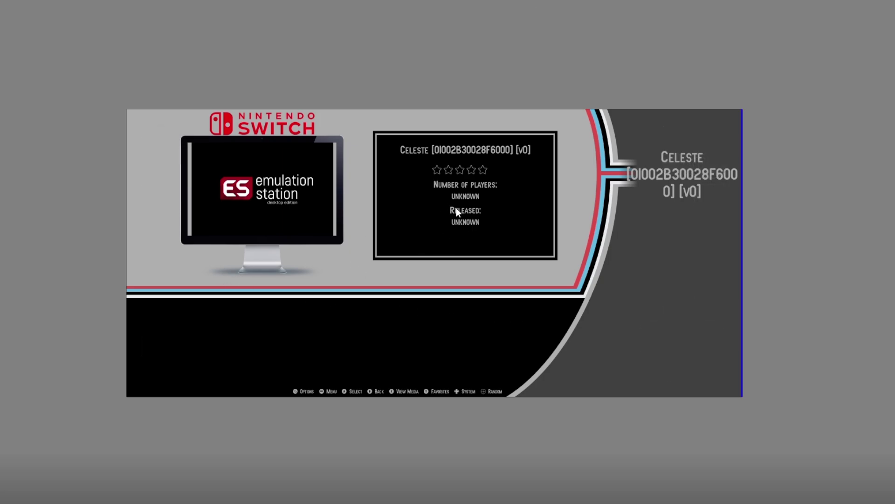
# Open the Alternative Emulators list in ES-DE's Other Settings
pyautogui.click(269, 187)
pyautogui.click(163, 197)
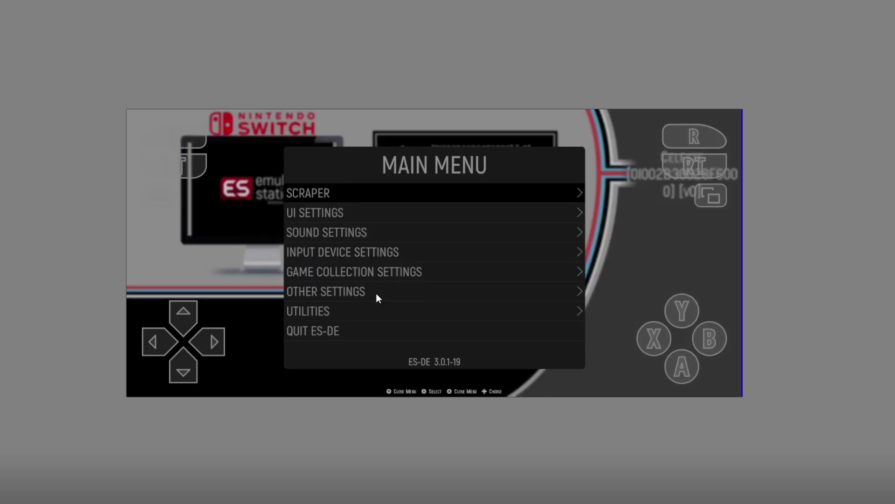
pyautogui.click(183, 371)
pyautogui.click(183, 370)
pyautogui.click(183, 371)
pyautogui.click(183, 371)
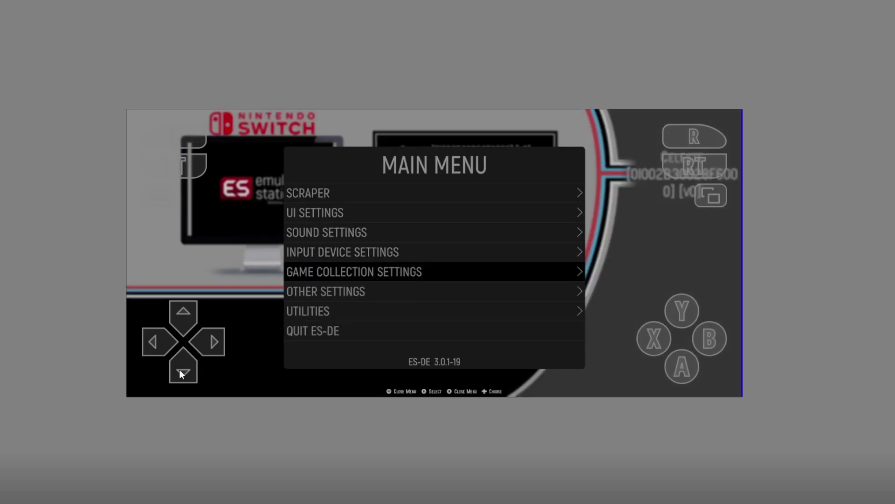
pyautogui.click(183, 371)
pyautogui.click(681, 368)
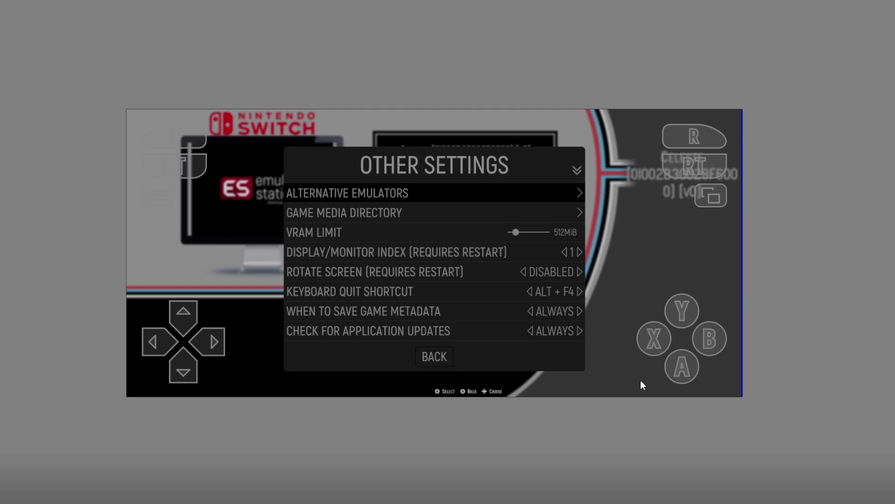
pyautogui.click(679, 371)
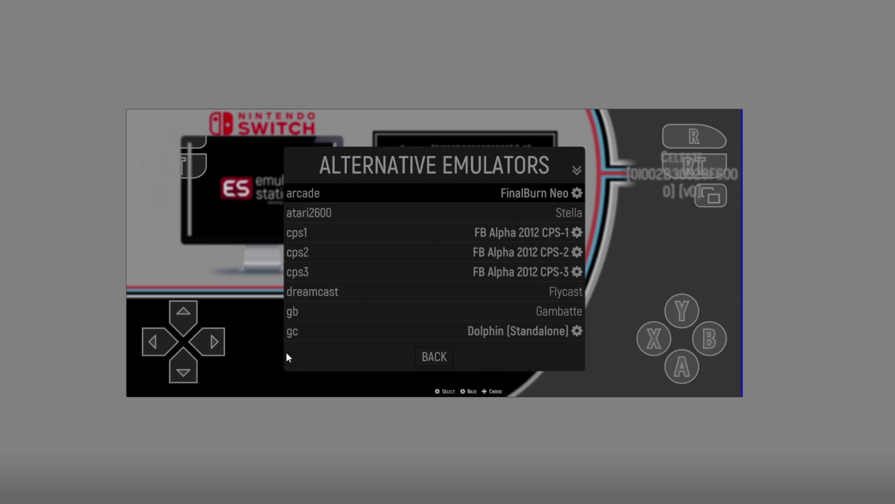
# Find the switch system in the Alternative Emulators list and examine its available emulator choices
pyautogui.click(187, 367)
pyautogui.click(188, 367)
pyautogui.click(188, 367)
pyautogui.click(188, 367)
pyautogui.click(188, 367)
pyautogui.click(187, 367)
pyautogui.click(187, 367)
pyautogui.click(187, 367)
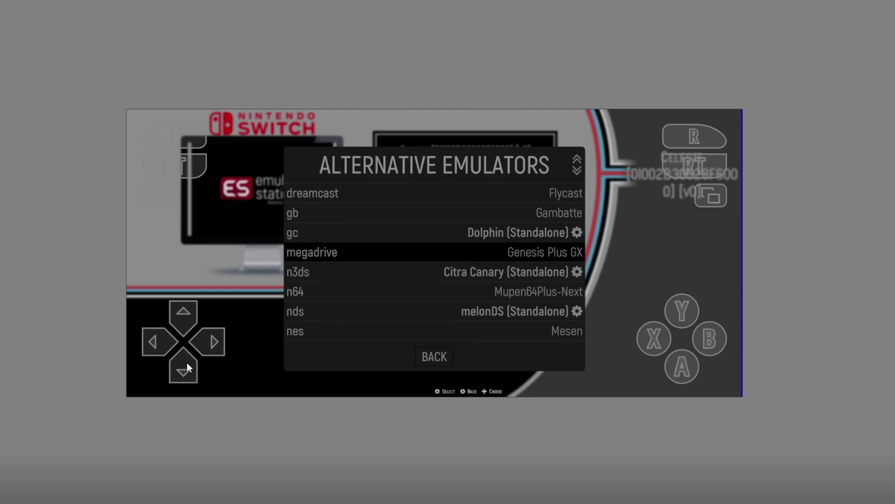
pyautogui.click(187, 367)
pyautogui.click(188, 367)
pyautogui.click(188, 367)
pyautogui.click(187, 367)
pyautogui.click(188, 367)
pyautogui.click(188, 367)
pyautogui.click(188, 367)
pyautogui.click(188, 367)
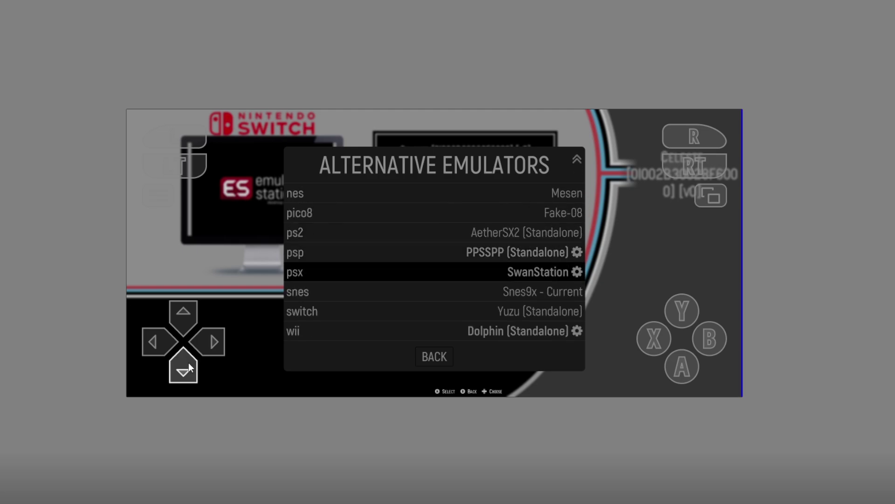
pyautogui.click(189, 367)
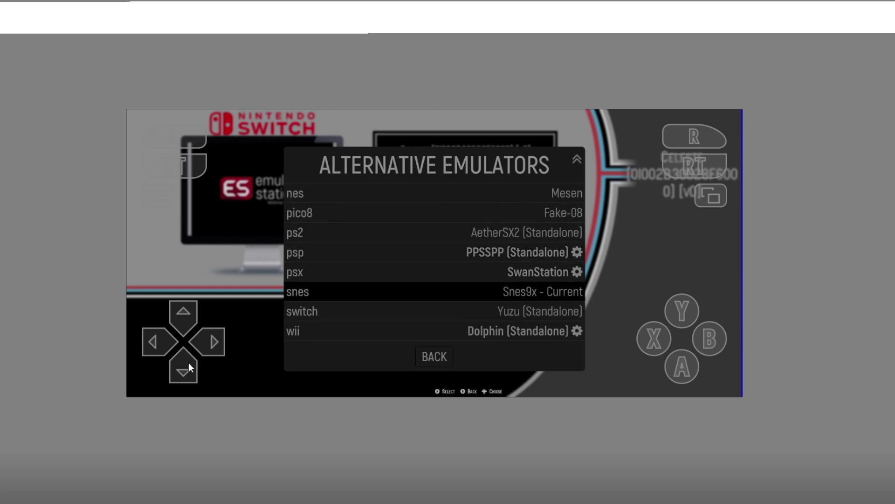
pyautogui.click(189, 368)
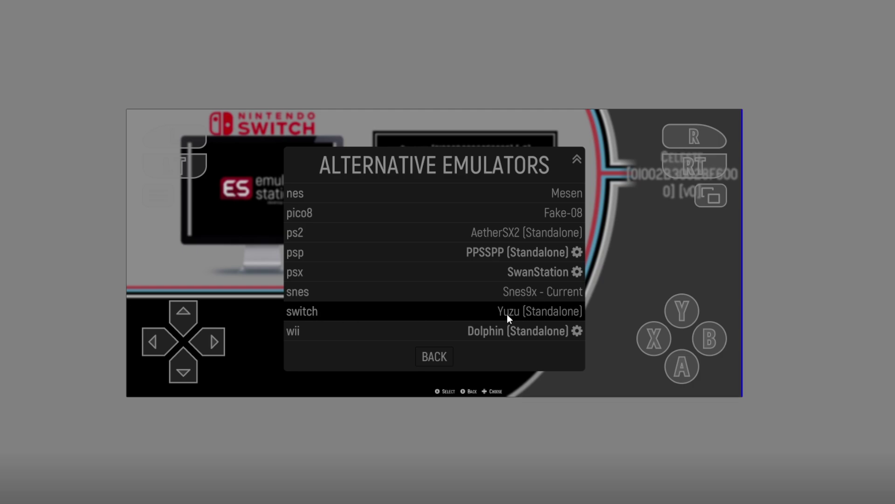
pyautogui.click(681, 371)
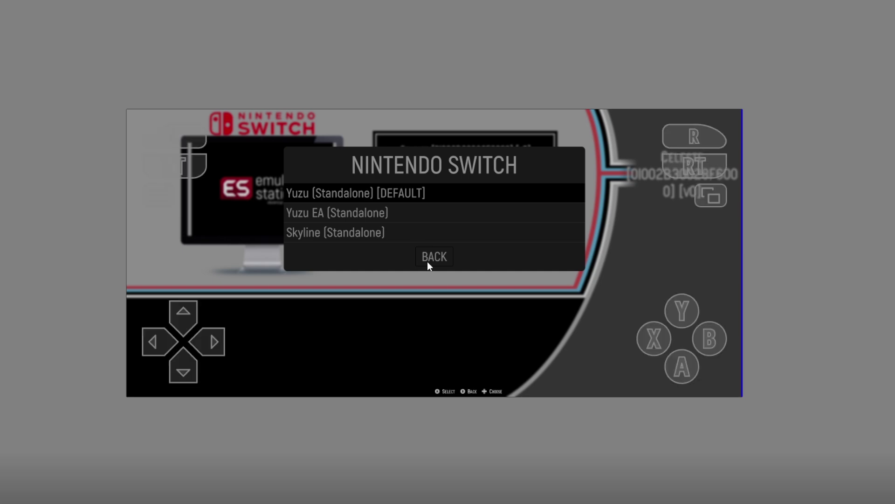
# Leave the emulator settings without changing the selection and launch Celeste from the Nintendo Switch game list
pyautogui.click(707, 343)
pyautogui.click(707, 343)
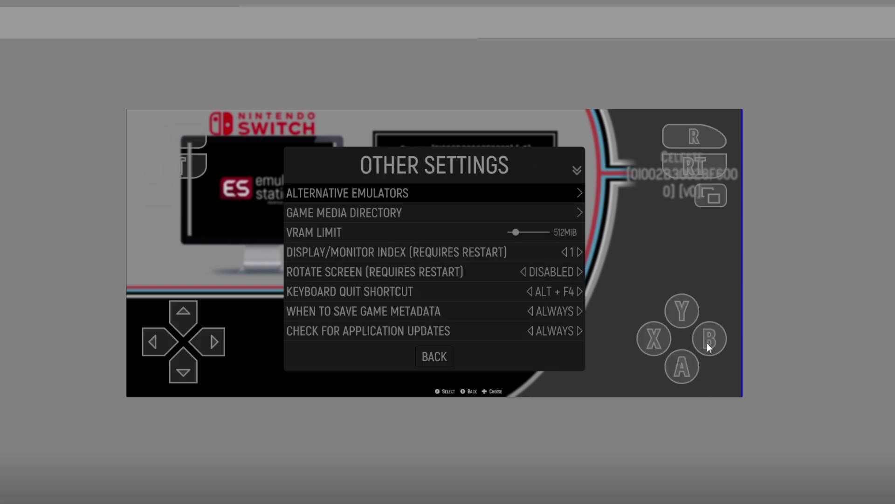
pyautogui.click(707, 343)
pyautogui.click(709, 345)
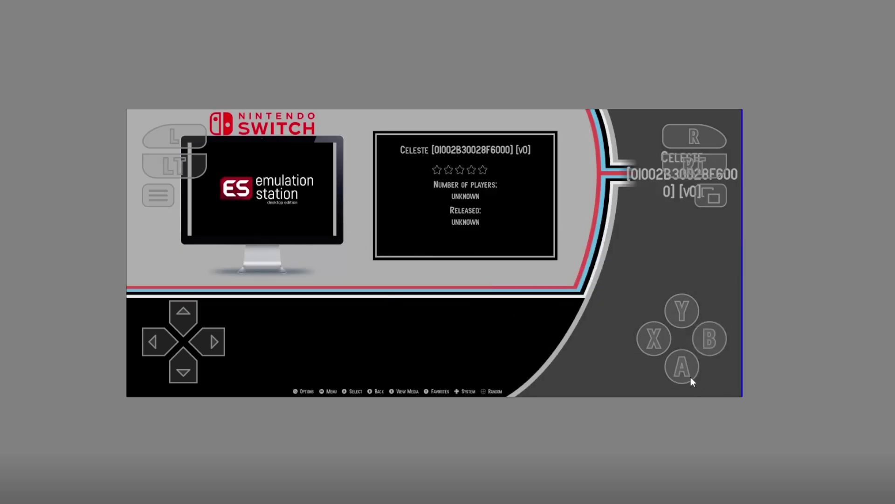
pyautogui.click(676, 368)
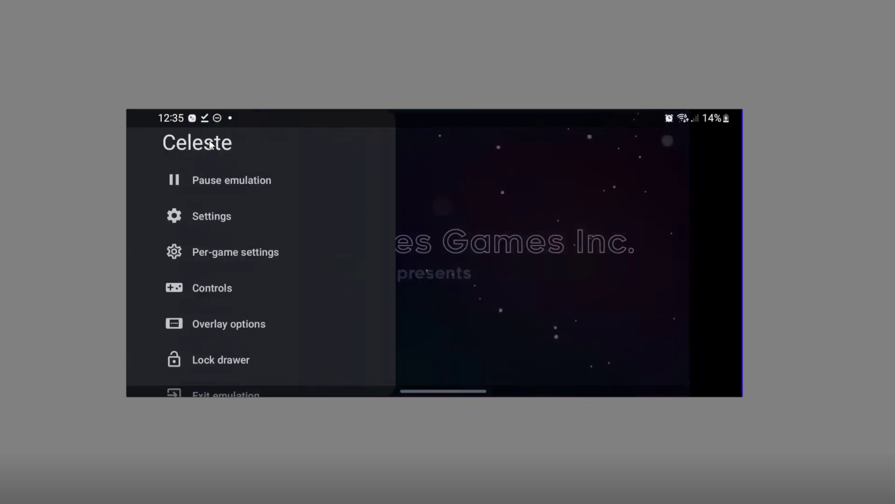
# Look through the categories of the emulator's advanced settings from the running Celeste game, and return
pyautogui.click(357, 347)
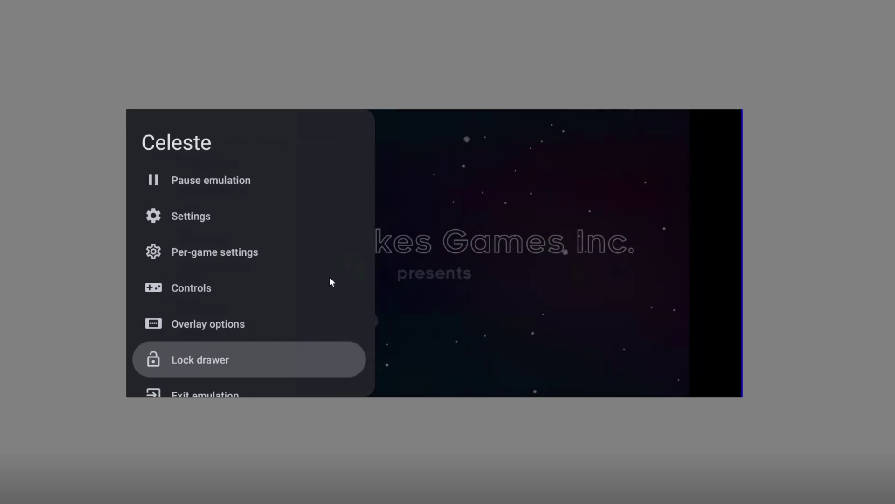
pyautogui.click(236, 216)
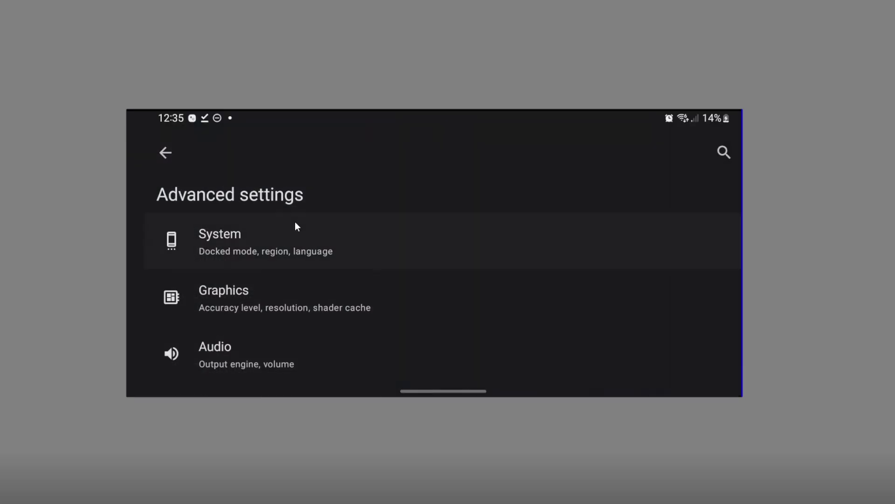
pyautogui.scroll(-3, 366, 264)
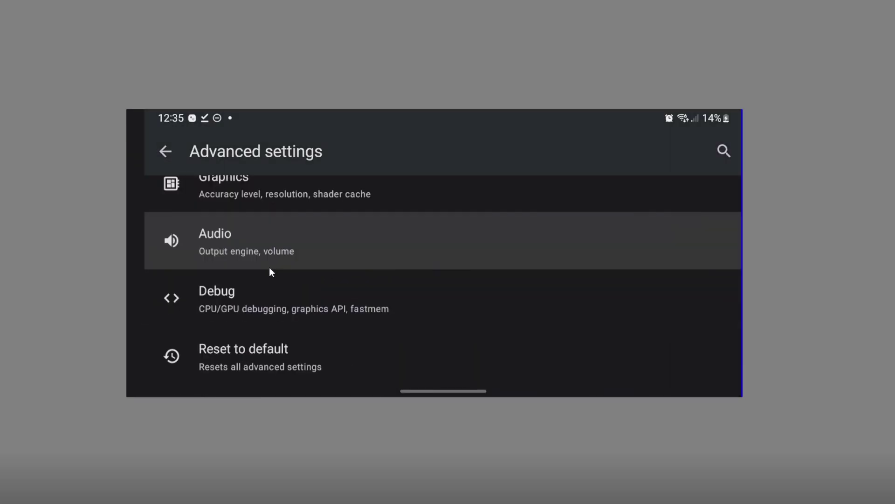
pyautogui.scroll(3, 296, 310)
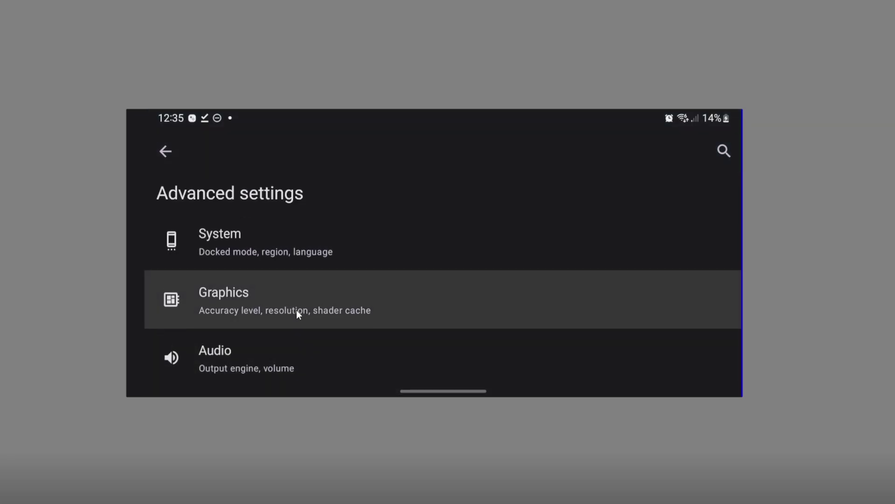
pyautogui.click(165, 151)
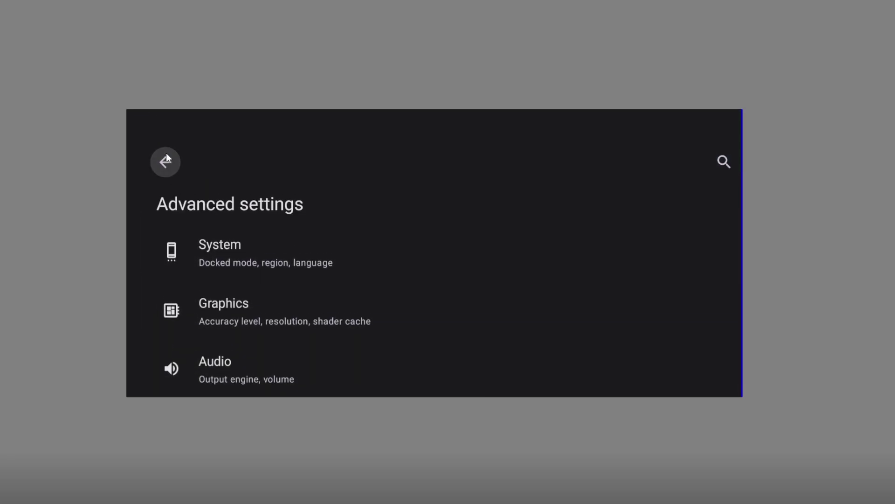